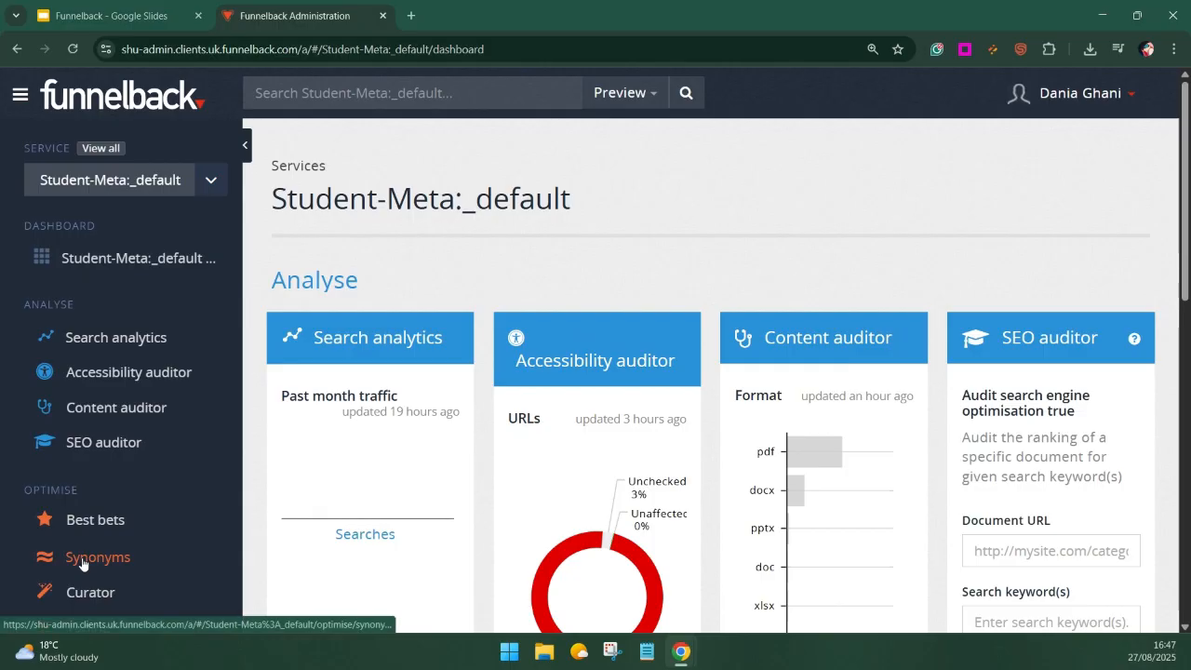
- Examine the keywords, transformation and matching rule of the "enrollment|enrol* letter" synonym and return to the synonyms list
{"action": "left_click", "coordinate": [82, 560]}
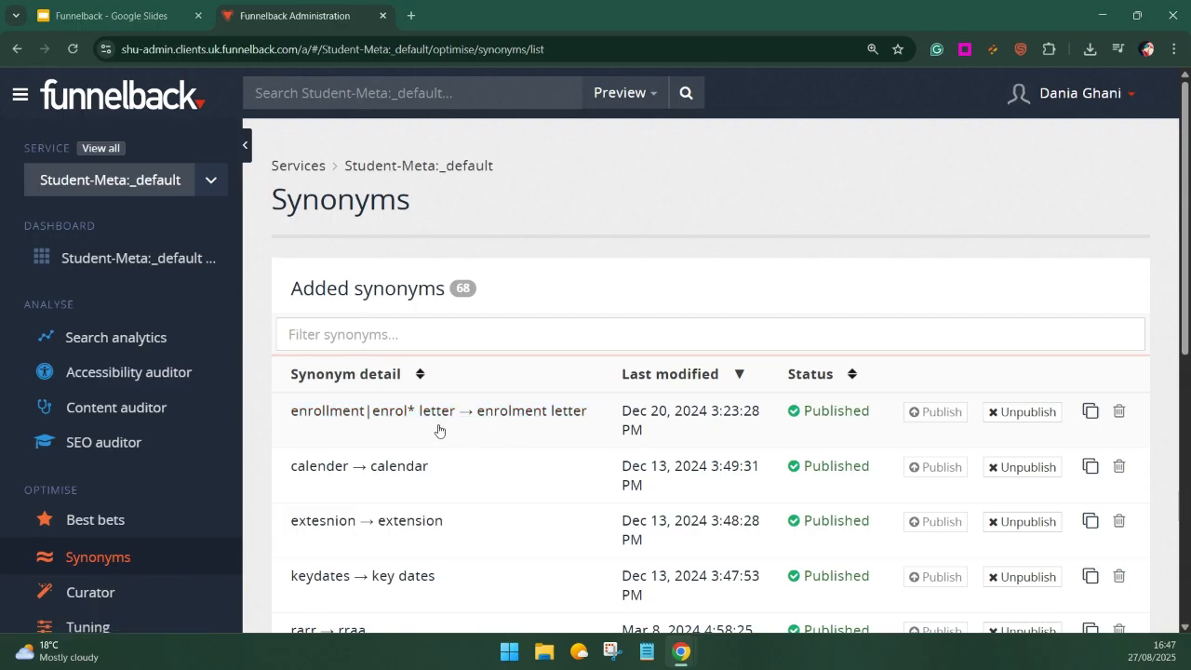
{"action": "left_click", "coordinate": [506, 418]}
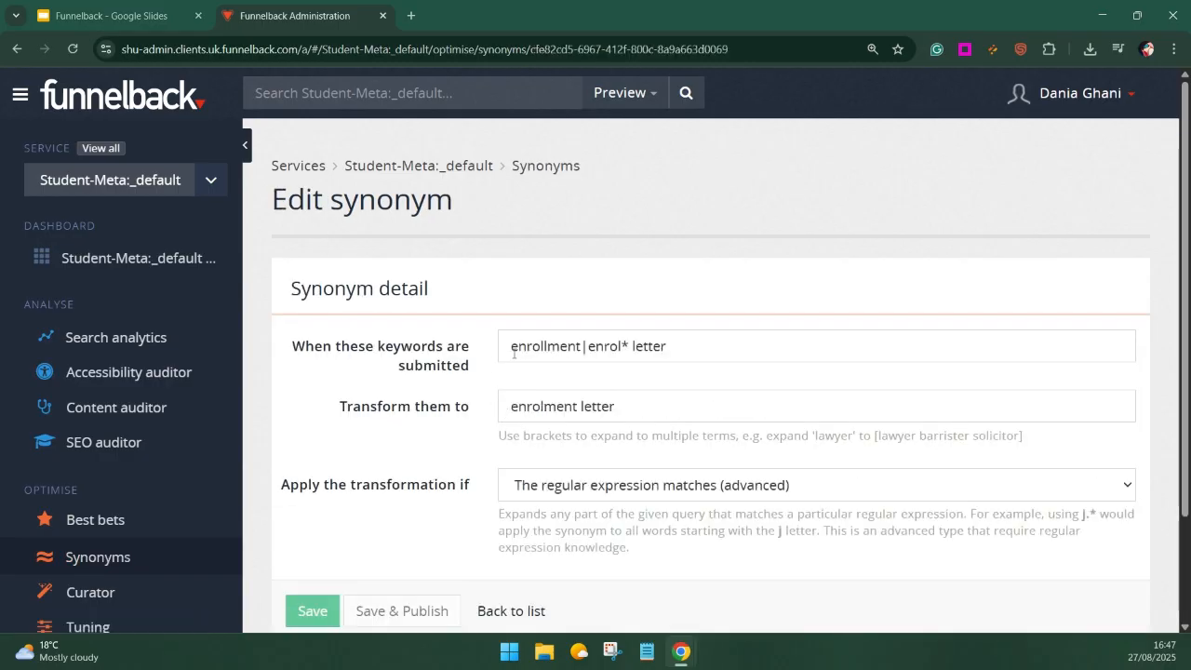
{"action": "scroll", "coordinate": [590, 355], "scroll_direction": "down", "scroll_amount": 1}
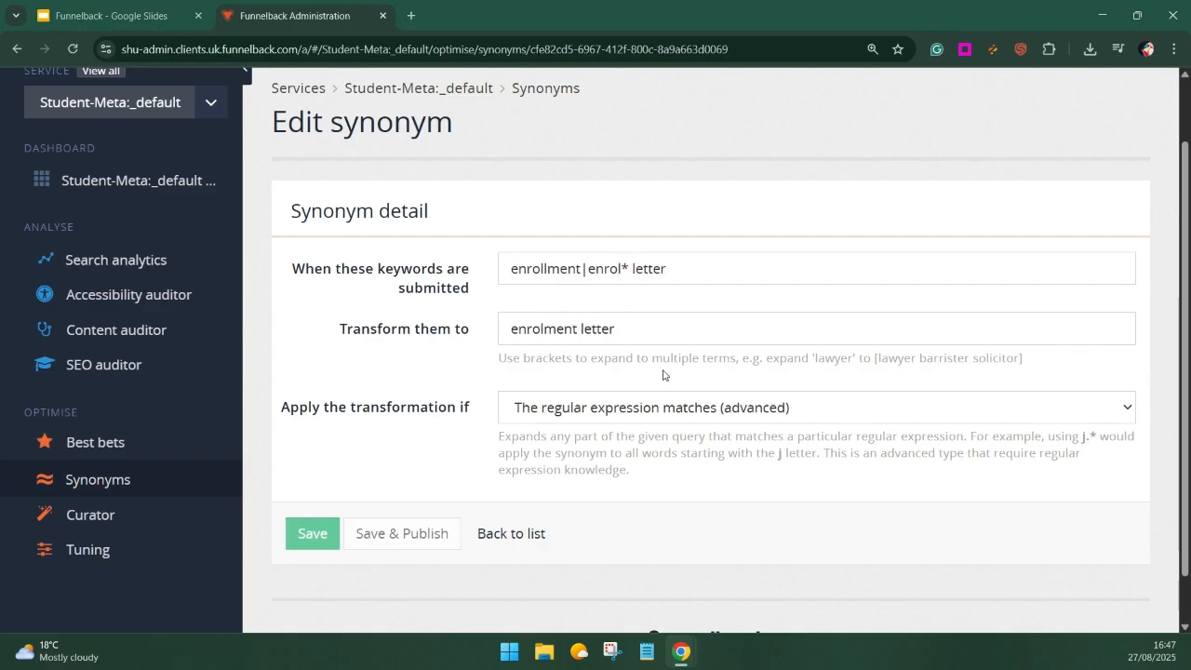
{"action": "scroll", "coordinate": [664, 374], "scroll_direction": "down", "scroll_amount": 2}
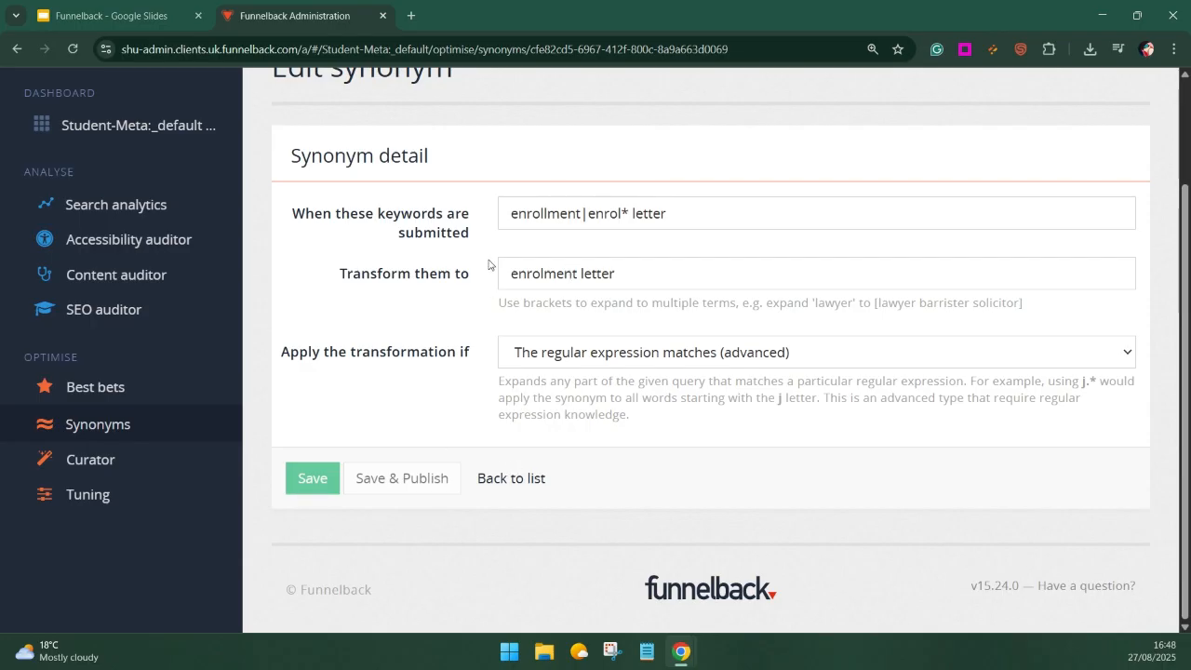
{"action": "left_click", "coordinate": [491, 484]}
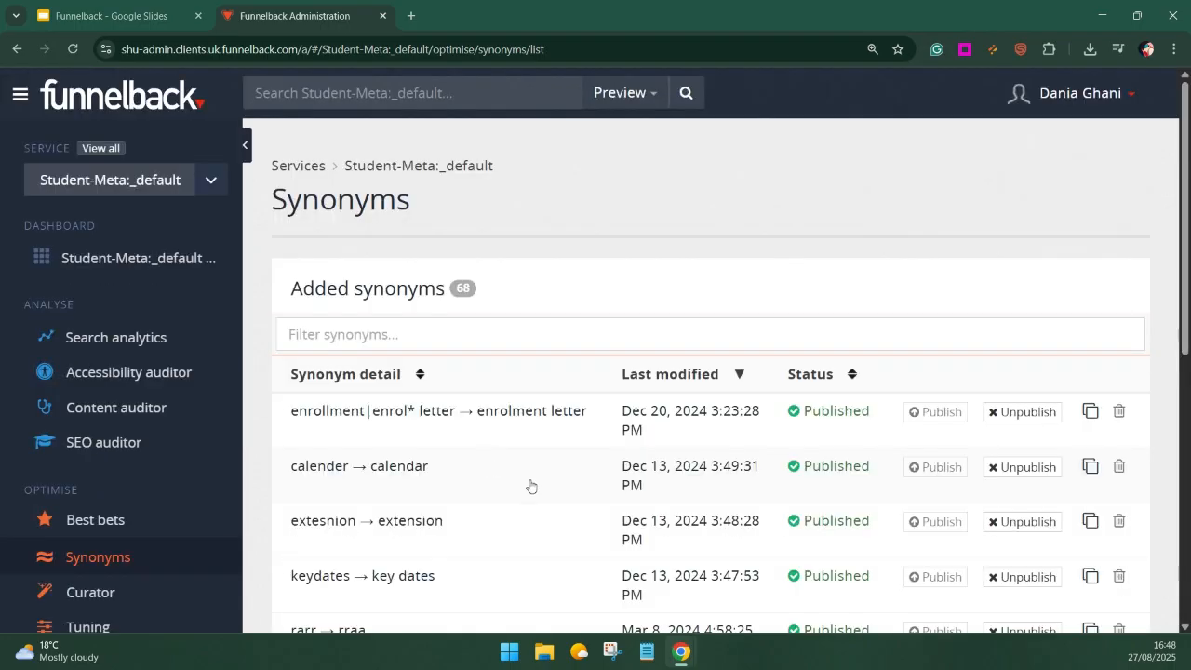
- Unpublish the "rarr → rraa" synonym in the list of added synonyms
{"action": "scroll", "coordinate": [530, 486], "scroll_direction": "down", "scroll_amount": 2}
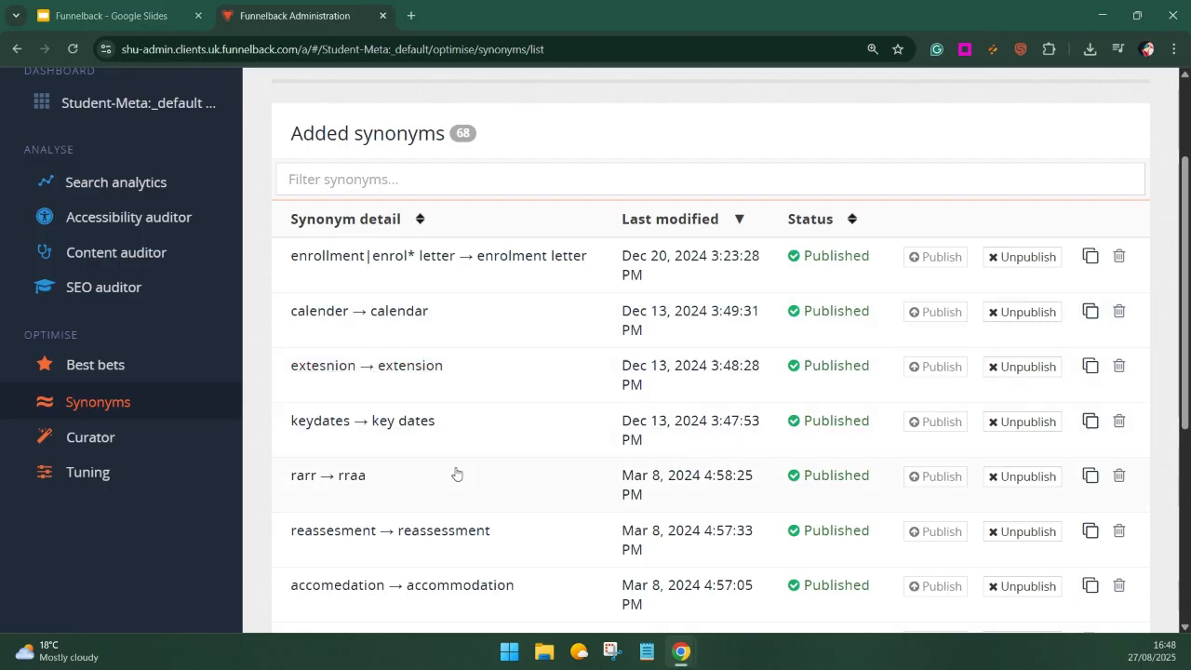
{"action": "scroll", "coordinate": [456, 473], "scroll_direction": "down", "scroll_amount": 1}
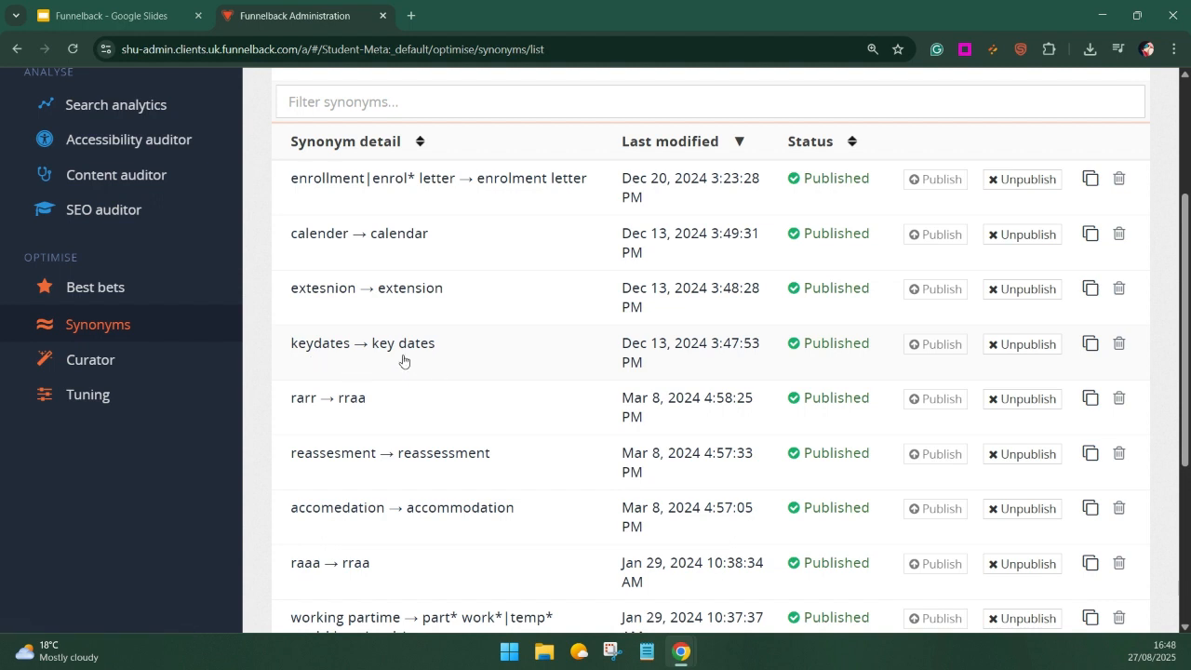
{"action": "scroll", "coordinate": [418, 417], "scroll_direction": "down", "scroll_amount": 1}
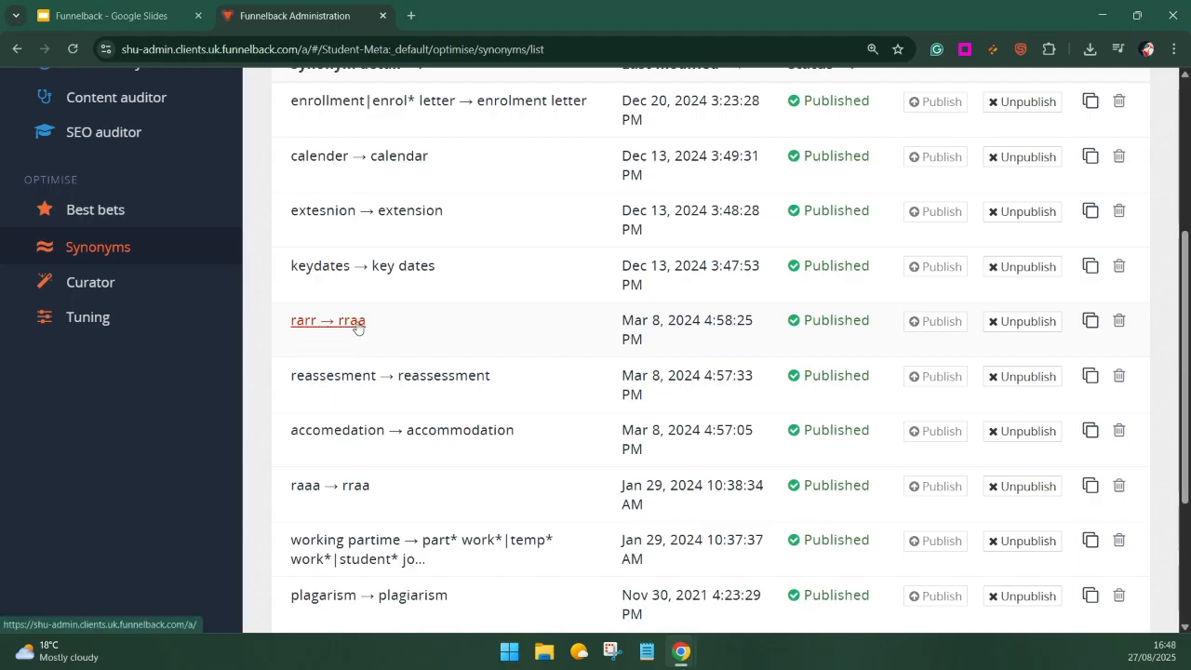
{"action": "left_click", "coordinate": [1017, 324]}
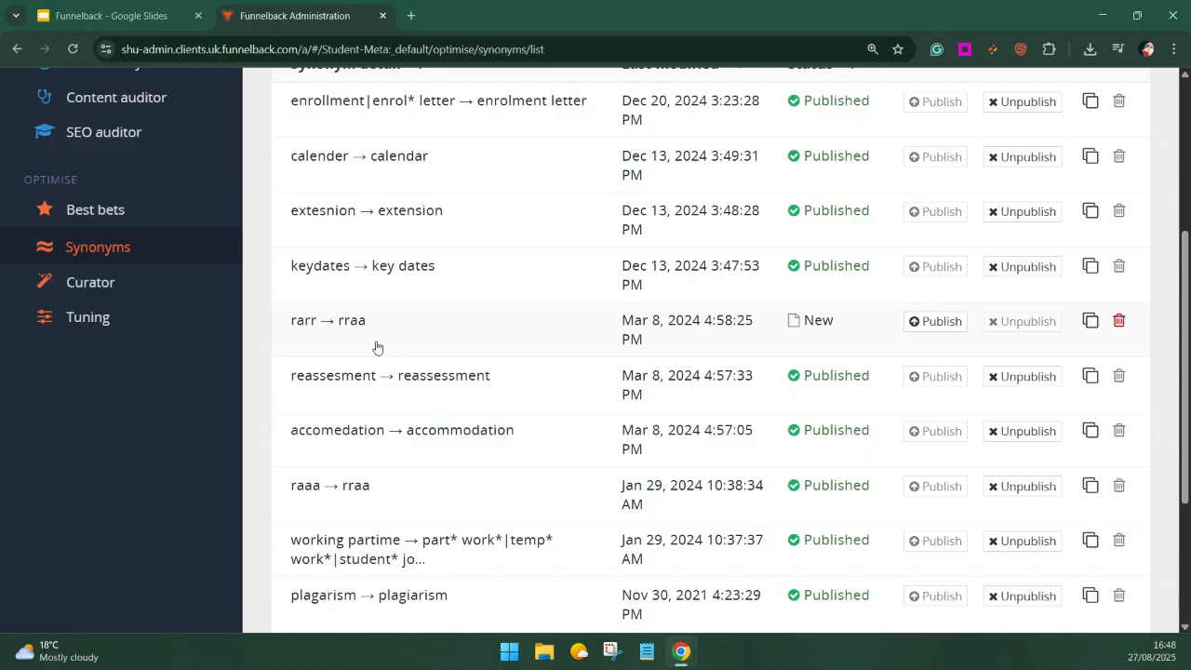
- Open the Searches report of the search analytics and set its timeframe to this year
{"action": "scroll", "coordinate": [485, 397], "scroll_direction": "down", "scroll_amount": 1}
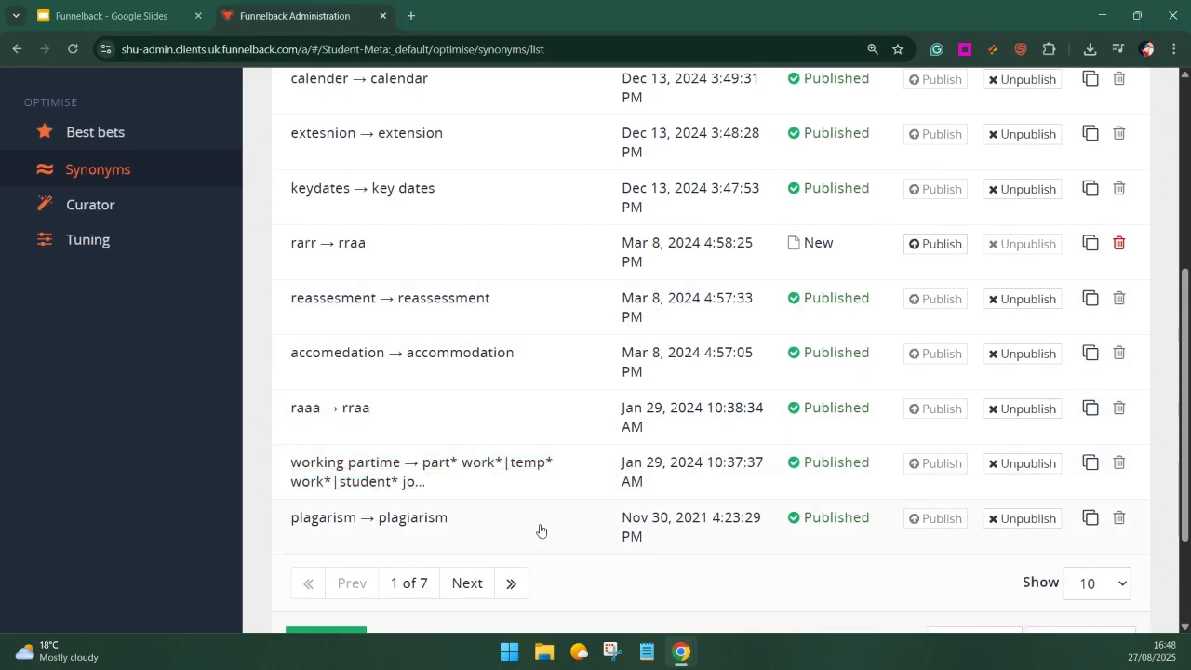
{"action": "scroll", "coordinate": [358, 470], "scroll_direction": "up", "scroll_amount": 1}
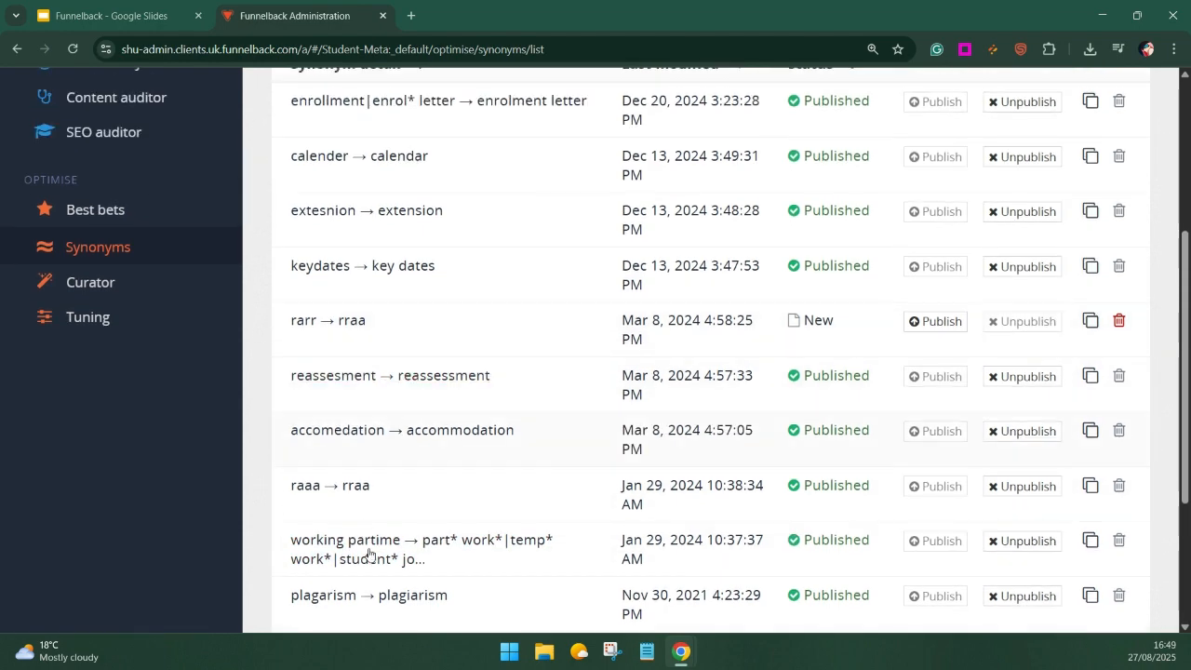
{"action": "scroll", "coordinate": [410, 471], "scroll_direction": "up", "scroll_amount": 2}
{"action": "scroll", "coordinate": [428, 478], "scroll_direction": "down", "scroll_amount": 1}
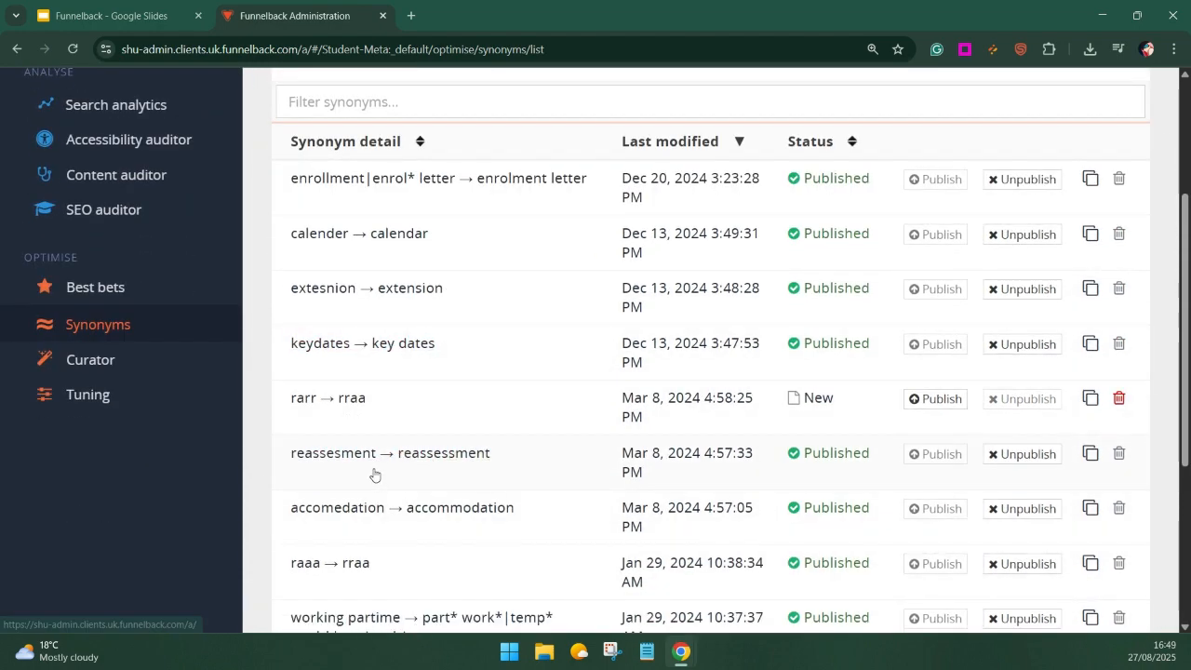
{"action": "scroll", "coordinate": [353, 373], "scroll_direction": "up", "scroll_amount": 2}
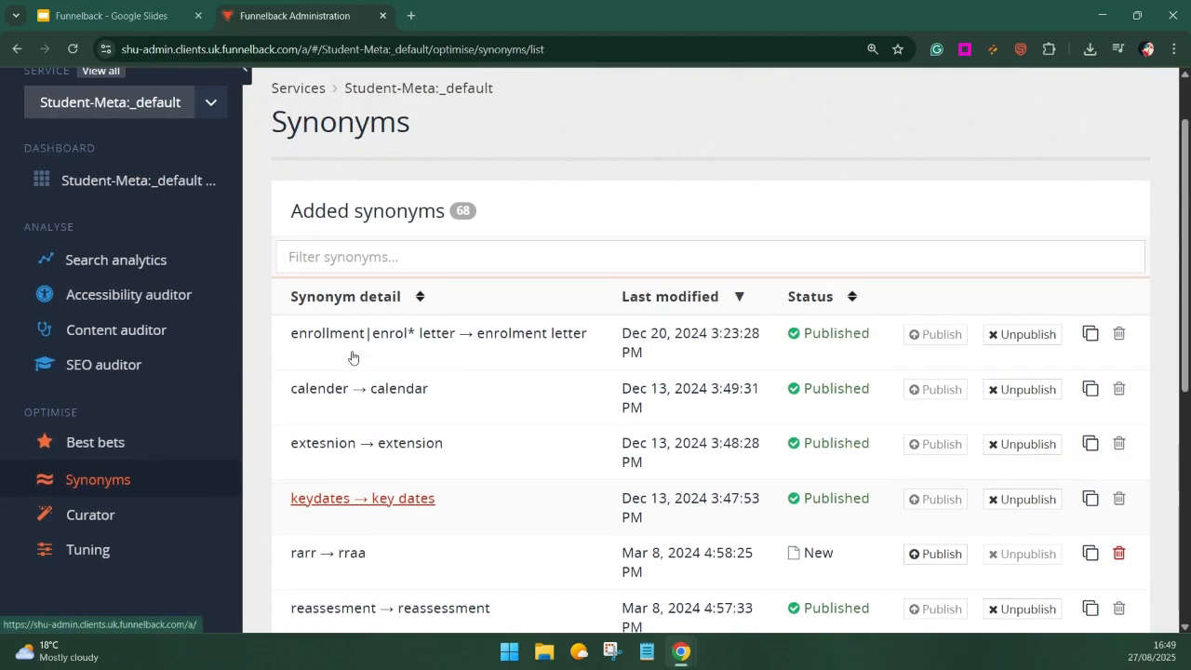
{"action": "left_click", "coordinate": [114, 269]}
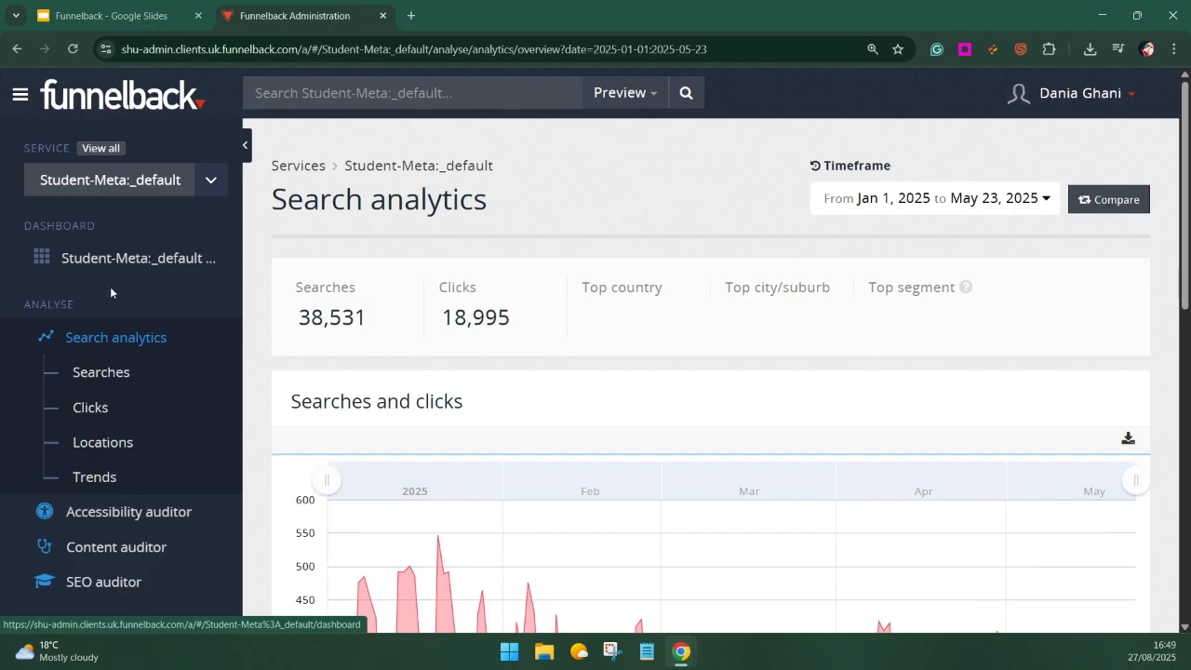
{"action": "left_click", "coordinate": [119, 373]}
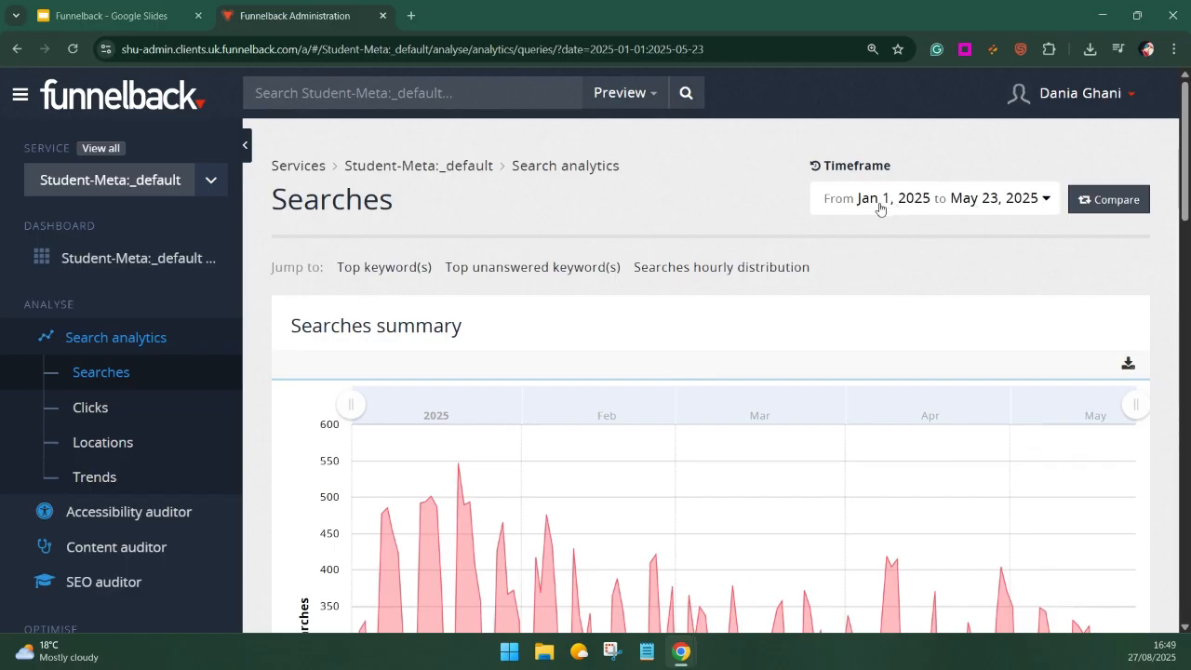
{"action": "left_click", "coordinate": [986, 204]}
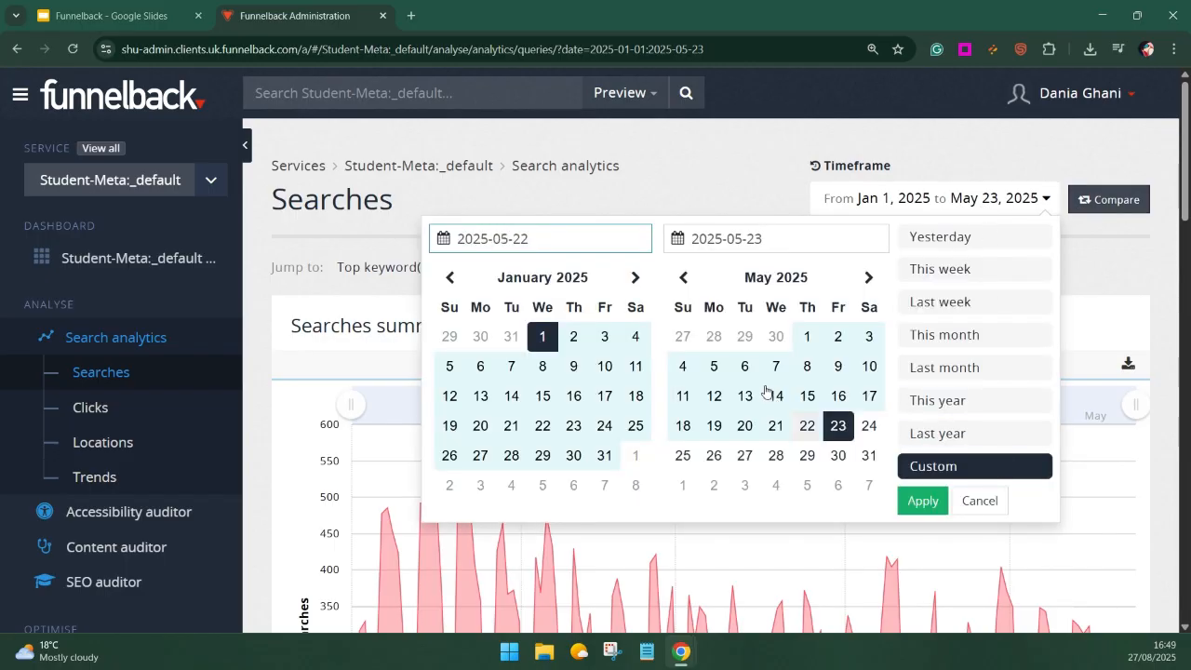
{"action": "left_click", "coordinate": [960, 411]}
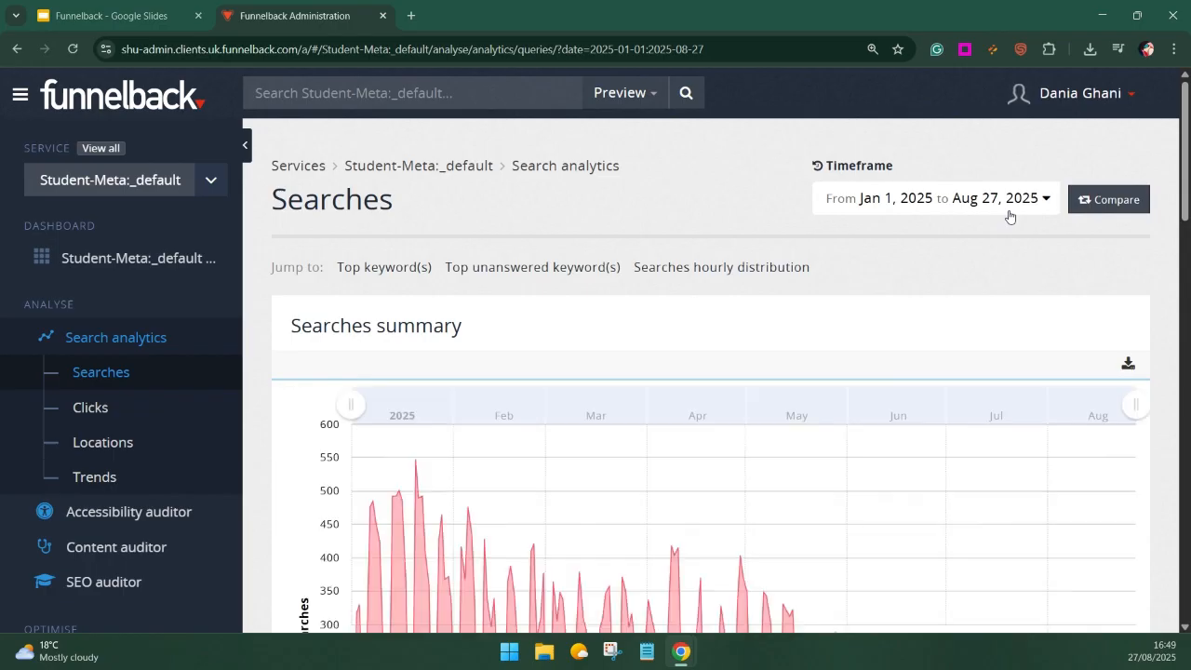
- Examine the top keywords and the top unanswered keywords in the Searches report for misspellings that need synonyms
{"action": "scroll", "coordinate": [752, 272], "scroll_direction": "down", "scroll_amount": 3}
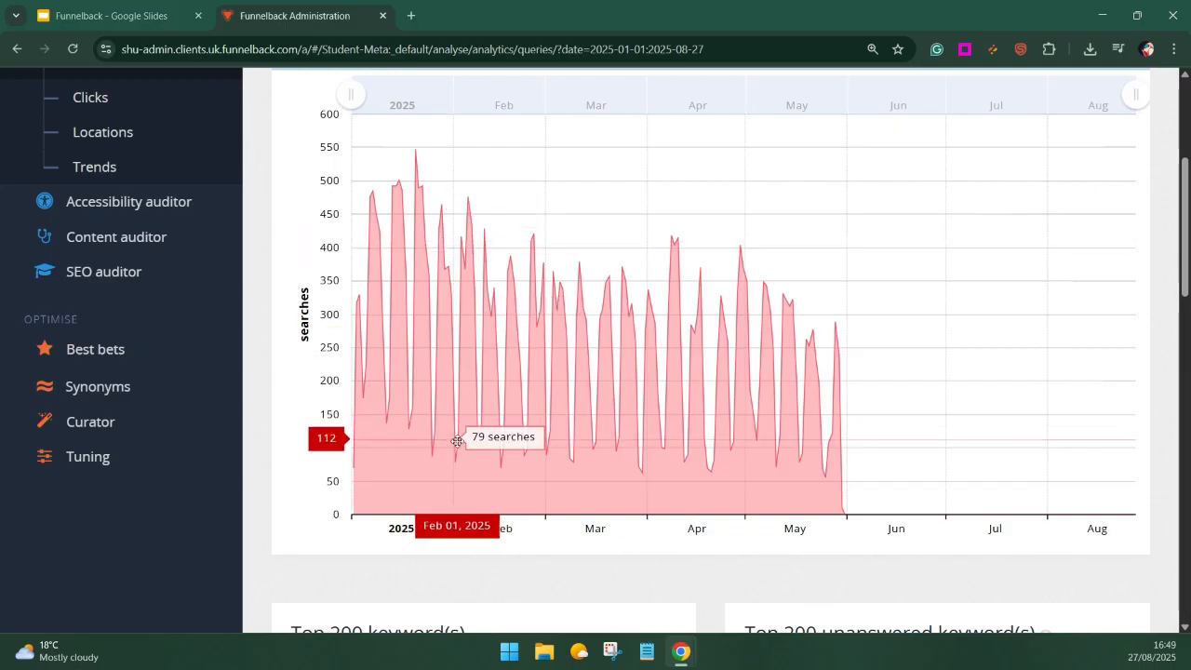
{"action": "scroll", "coordinate": [577, 428], "scroll_direction": "down", "scroll_amount": 3}
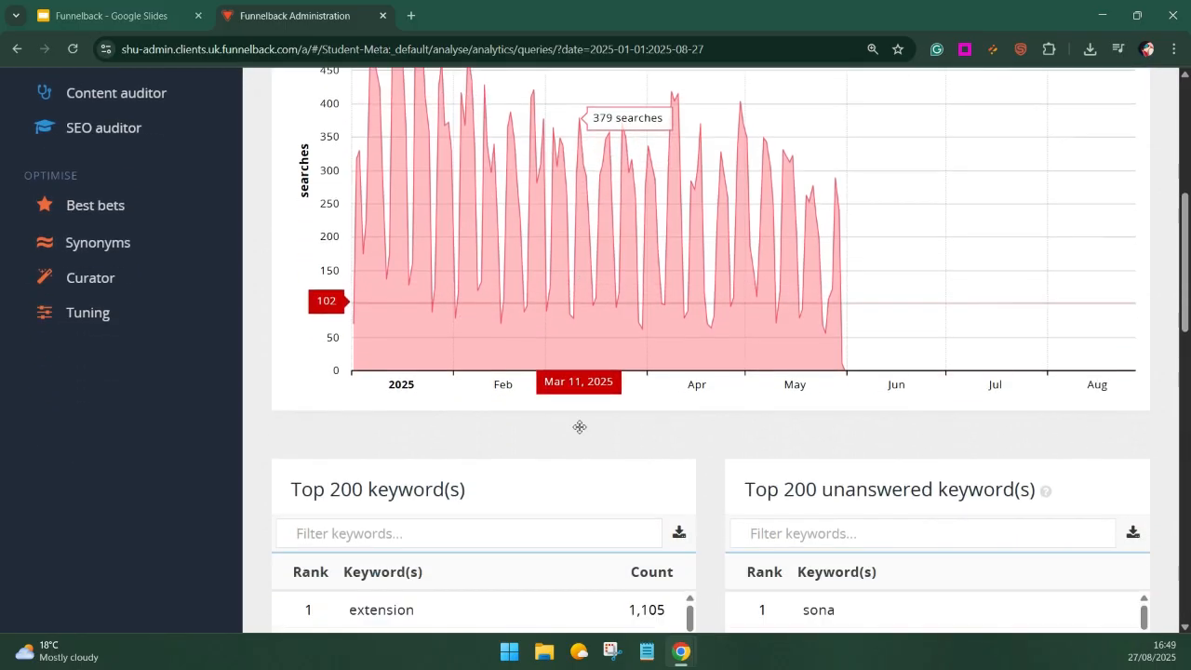
{"action": "scroll", "coordinate": [713, 289], "scroll_direction": "down", "scroll_amount": 1}
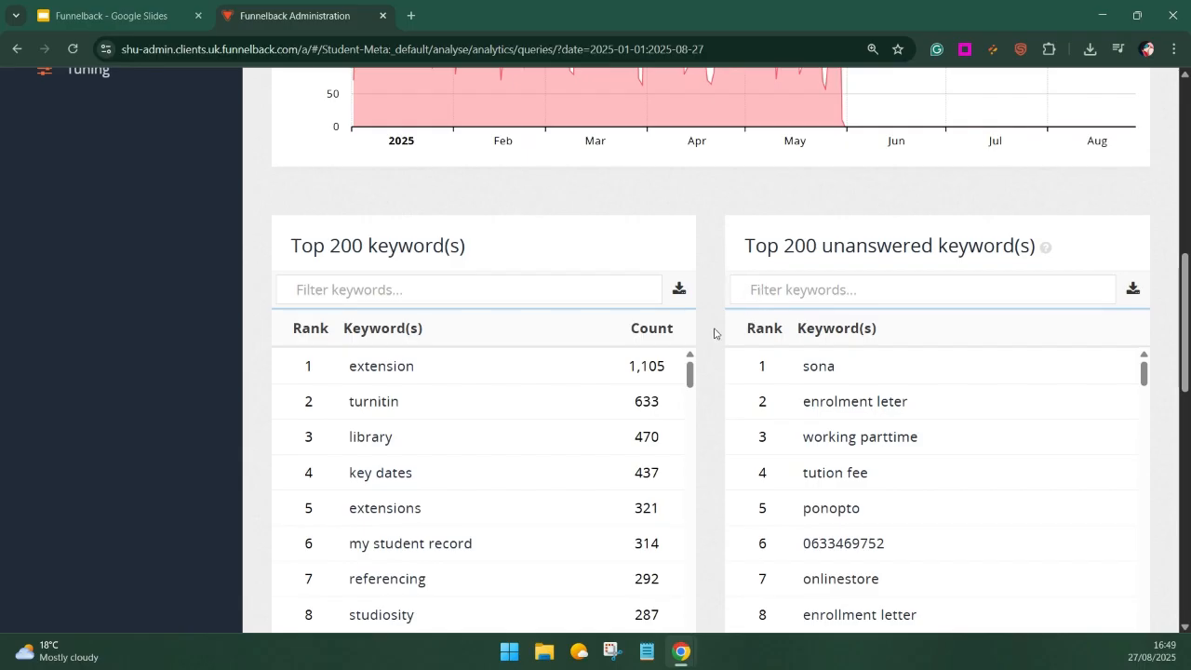
{"action": "scroll", "coordinate": [713, 332], "scroll_direction": "down", "scroll_amount": 2}
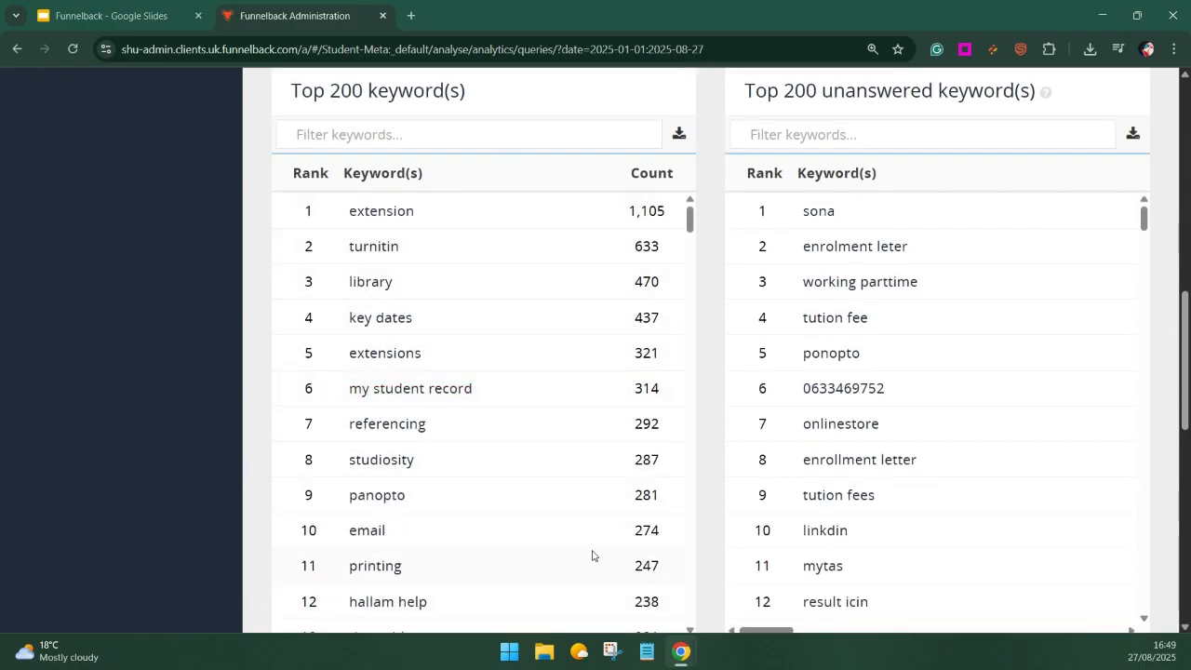
{"action": "scroll", "coordinate": [772, 219], "scroll_direction": "up", "scroll_amount": 1}
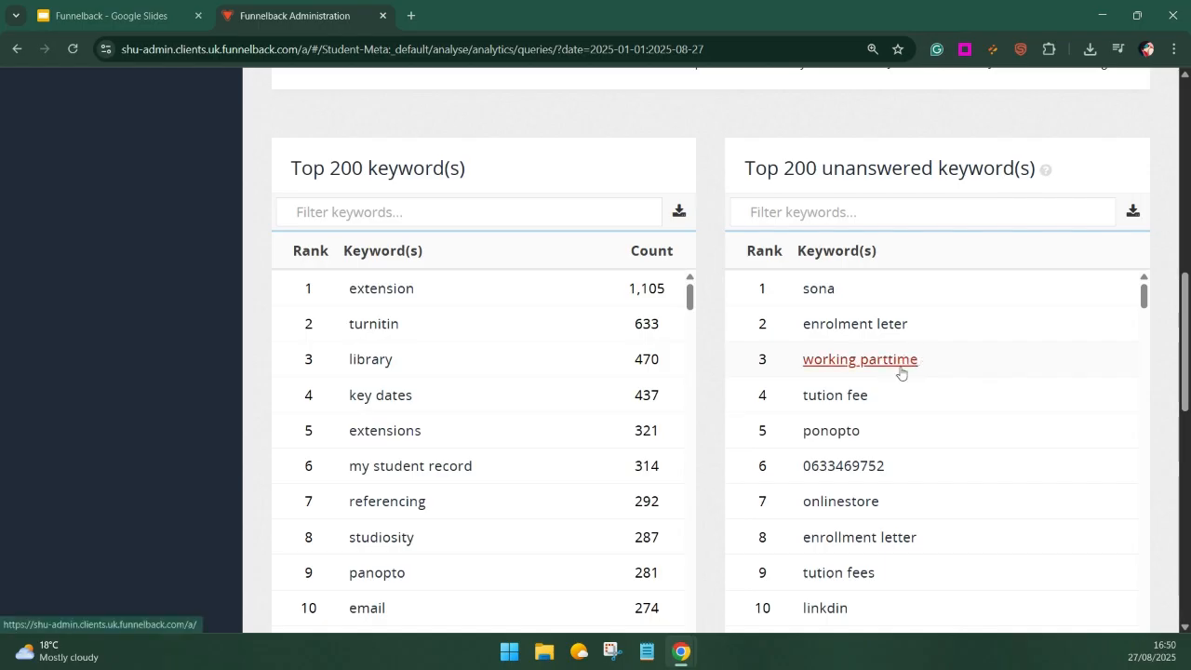
{"action": "scroll", "coordinate": [550, 192], "scroll_direction": "down", "scroll_amount": 1}
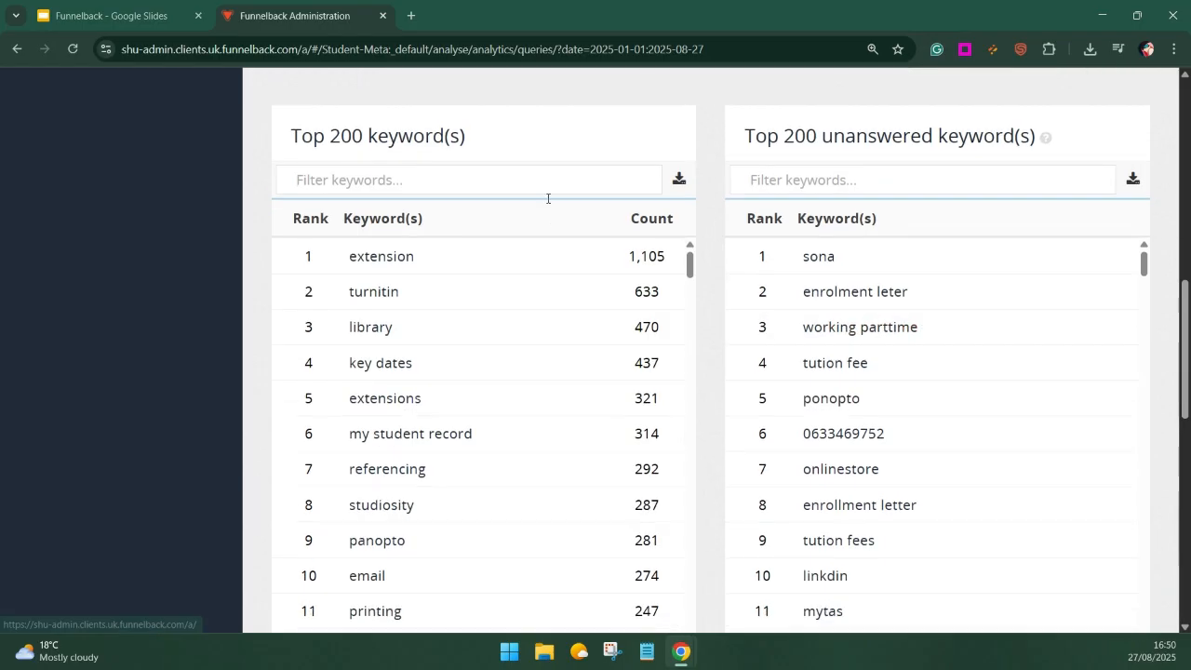
{"action": "scroll", "coordinate": [416, 242], "scroll_direction": "up", "scroll_amount": 3}
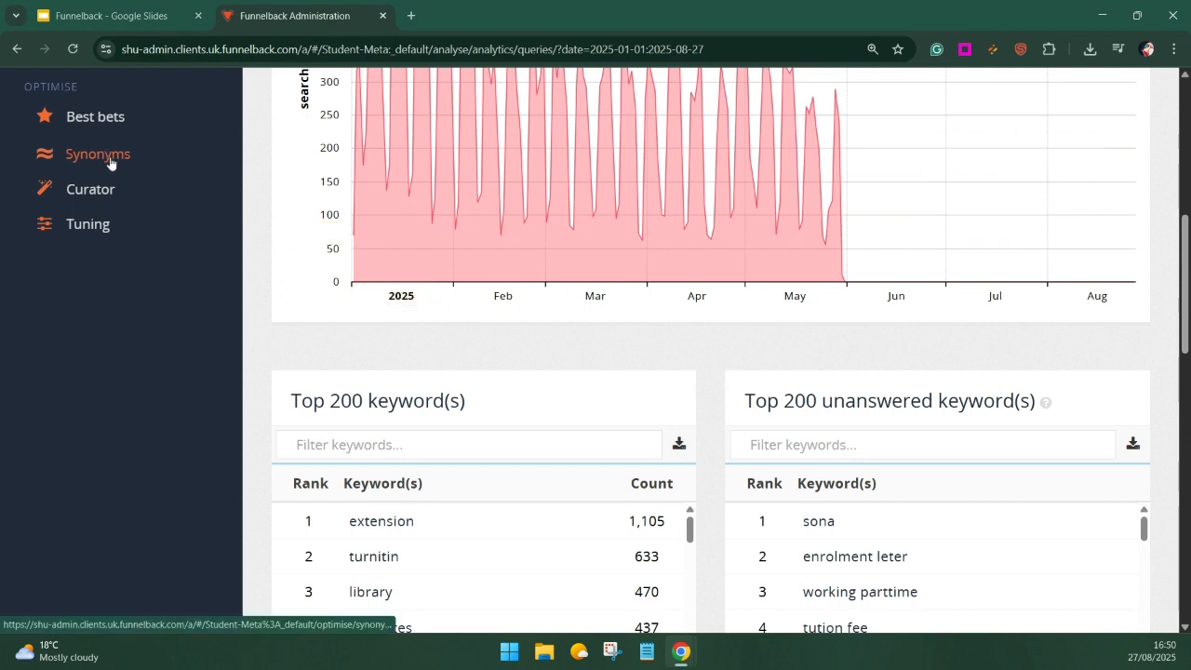
{"action": "scroll", "coordinate": [857, 359], "scroll_direction": "down", "scroll_amount": 2}
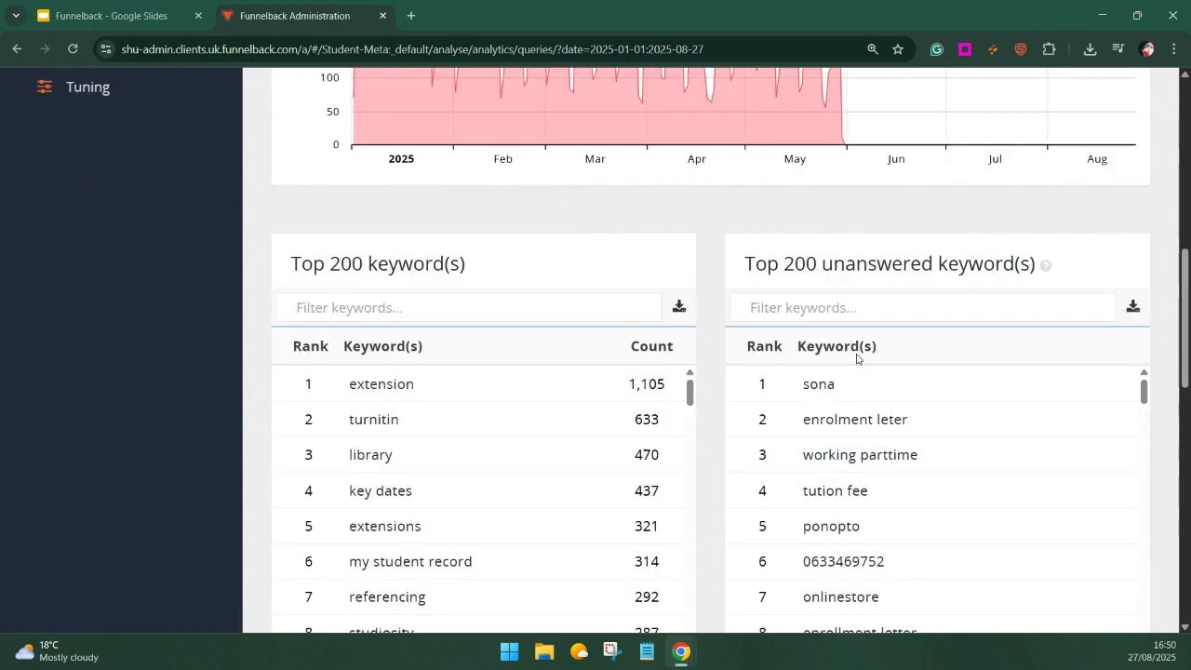
{"action": "scroll", "coordinate": [858, 359], "scroll_direction": "down", "scroll_amount": 1}
{"action": "scroll", "coordinate": [877, 418], "scroll_direction": "down", "scroll_amount": 1}
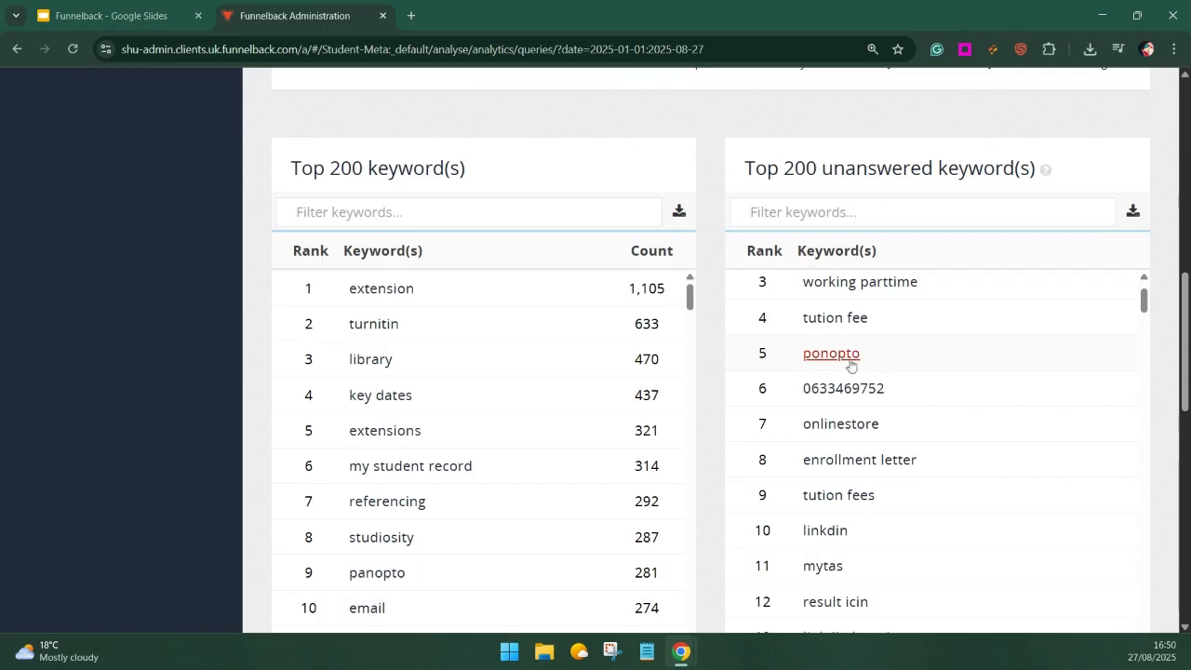
{"action": "scroll", "coordinate": [854, 558], "scroll_direction": "down", "scroll_amount": 2}
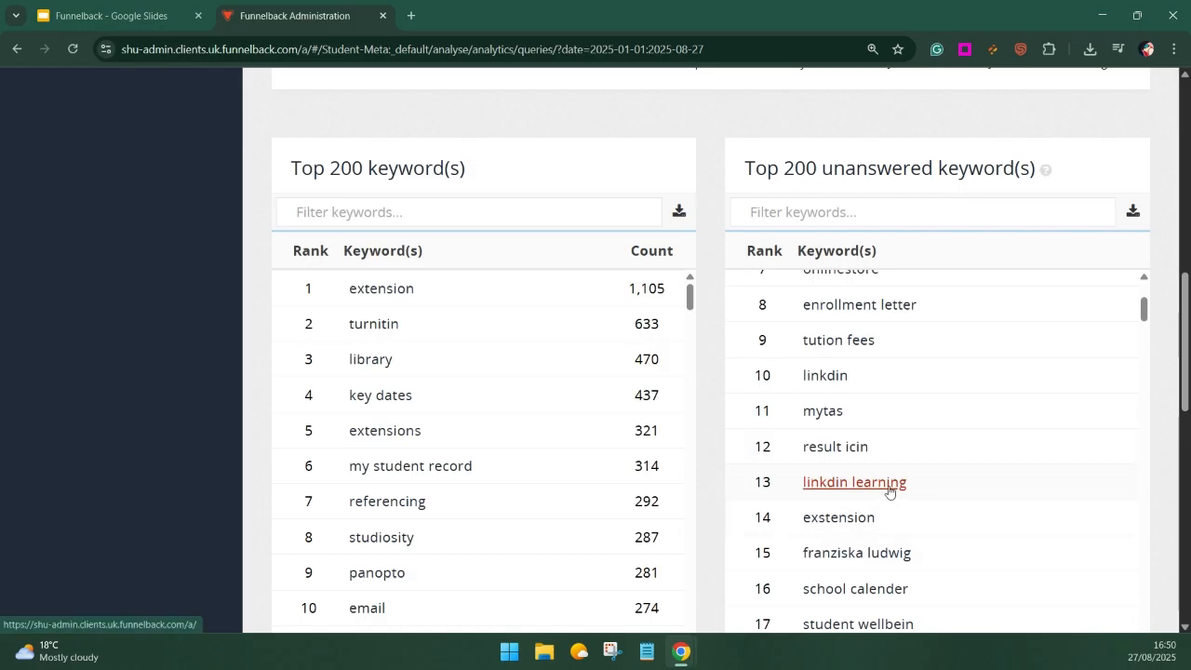
- Open the details of the unanswered keyword "linkdin learning" and examine its search volume and clicked URLs
{"action": "left_click", "coordinate": [859, 485]}
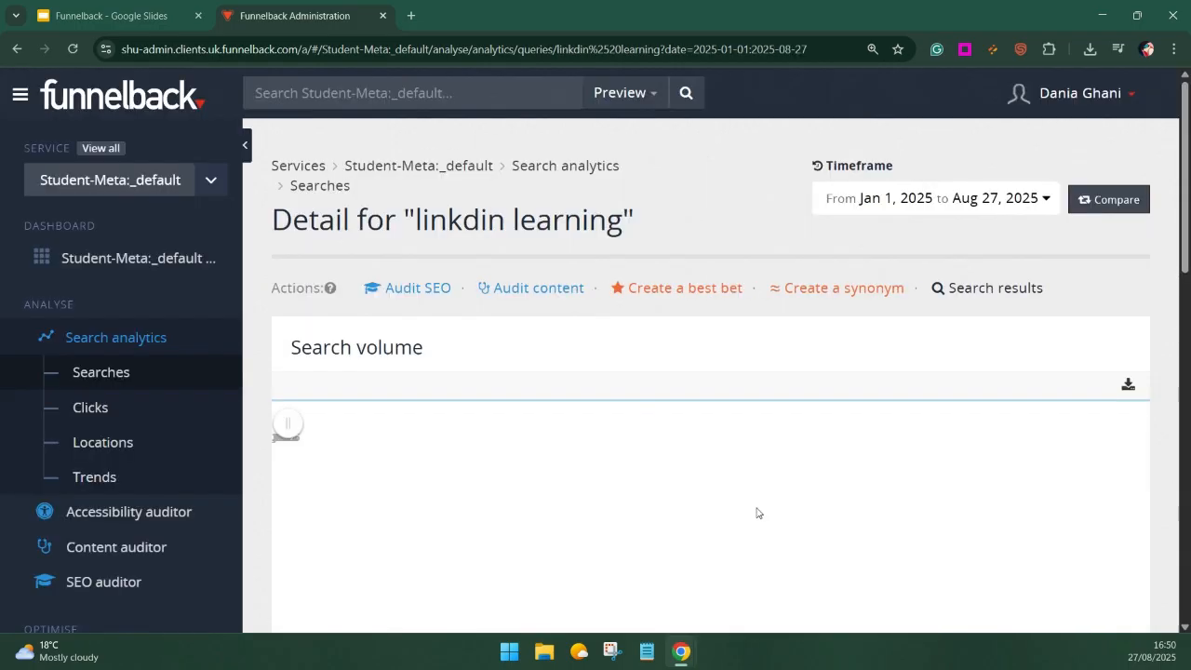
{"action": "scroll", "coordinate": [265, 369], "scroll_direction": "down", "scroll_amount": 4}
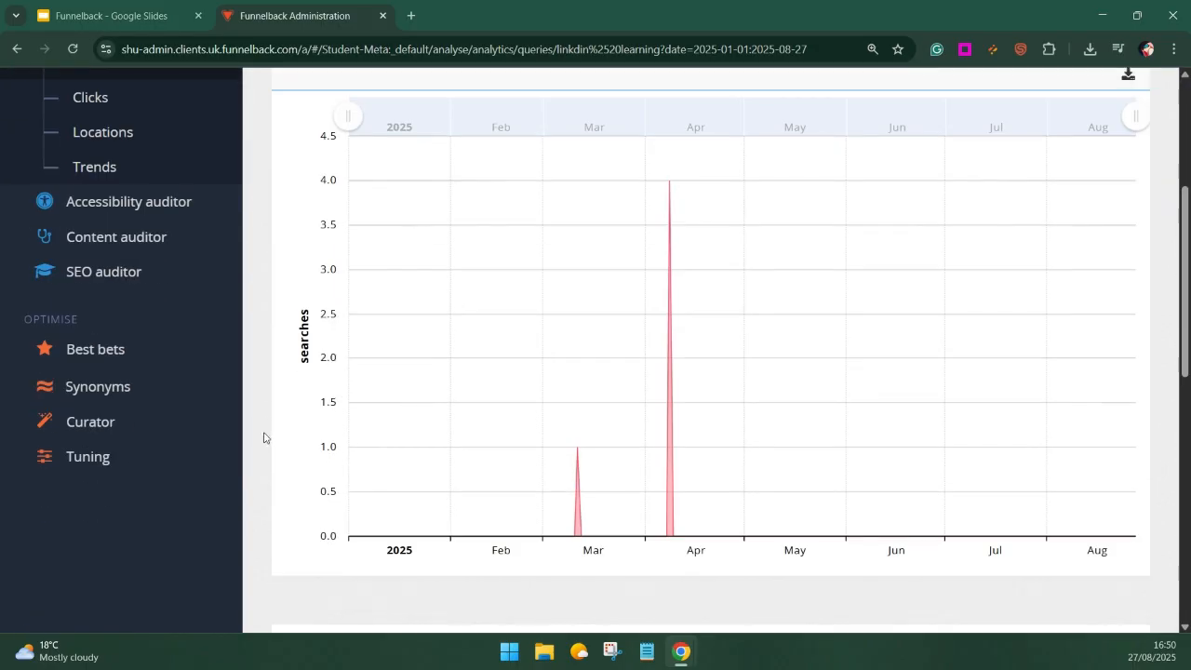
{"action": "scroll", "coordinate": [601, 505], "scroll_direction": "down", "scroll_amount": 2}
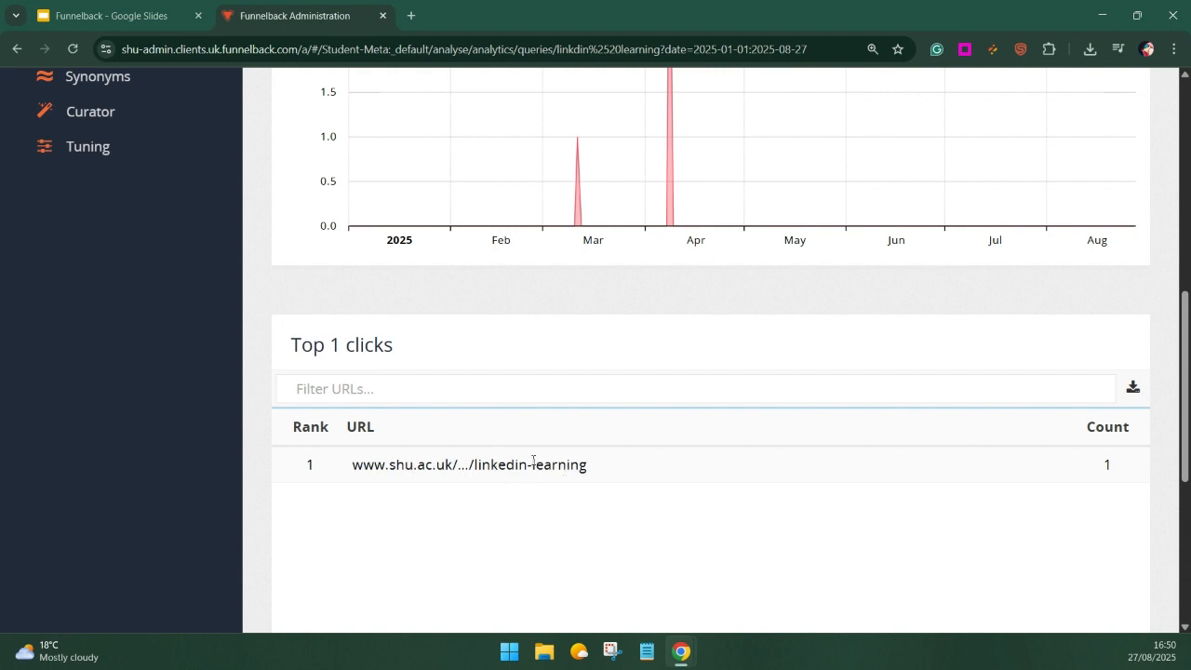
{"action": "scroll", "coordinate": [491, 480], "scroll_direction": "up", "scroll_amount": 4}
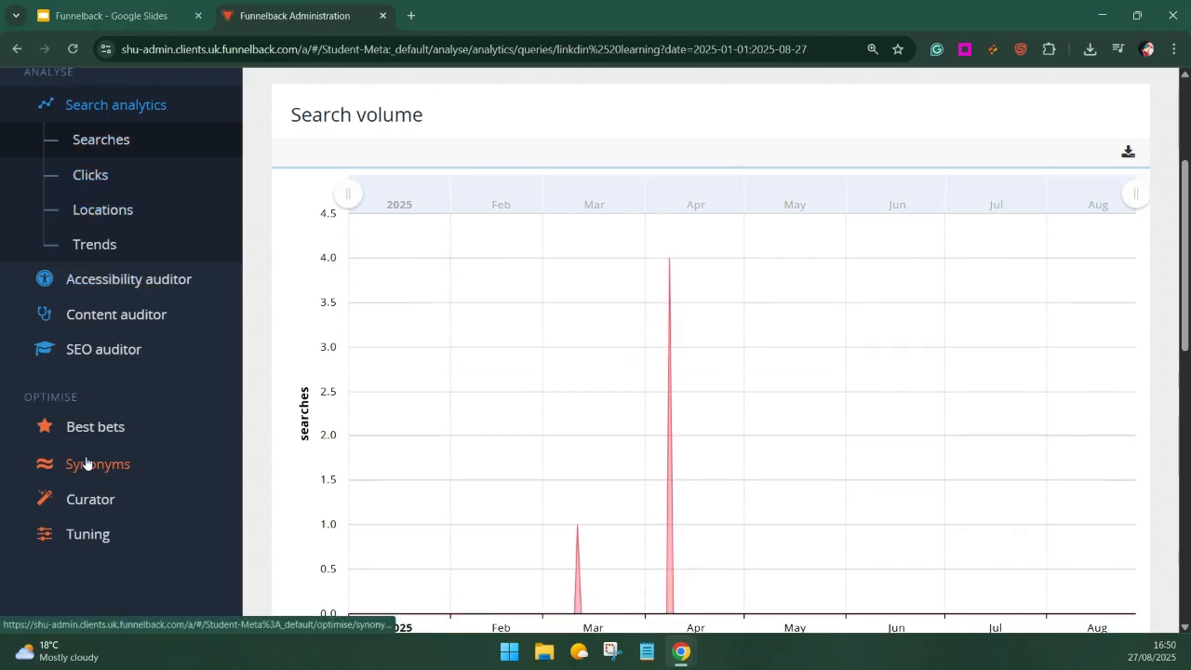
- Return to the Searches report and bring up its top keywords and unanswered keywords lists
{"action": "left_click", "coordinate": [100, 141]}
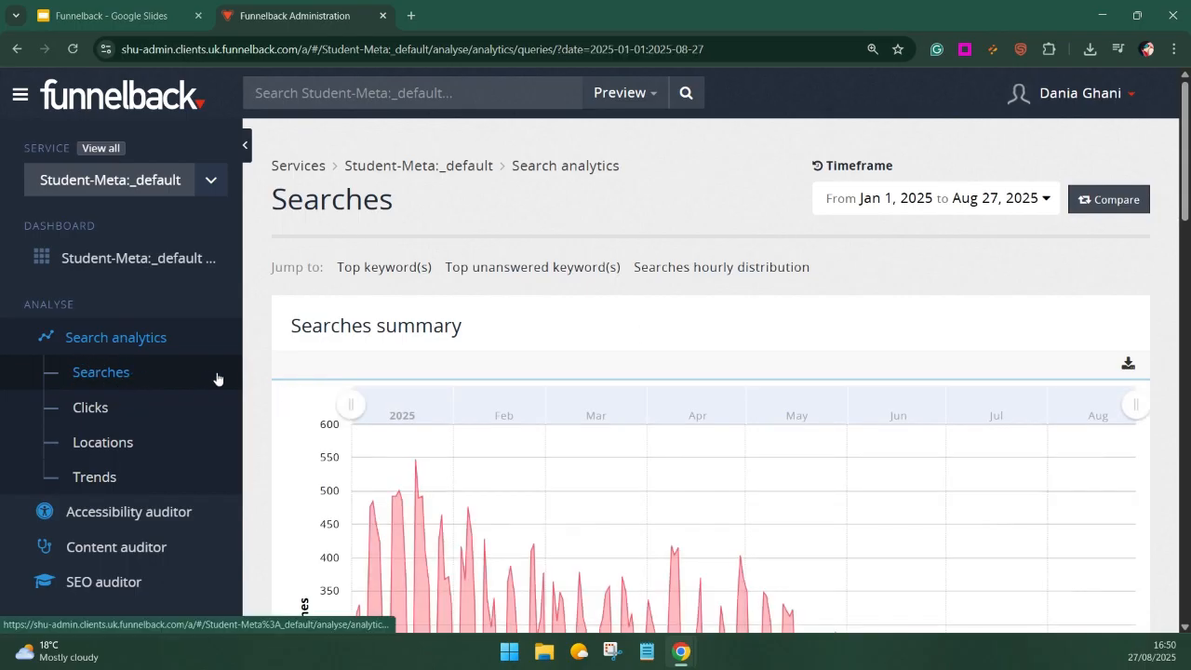
{"action": "scroll", "coordinate": [223, 381], "scroll_direction": "down", "scroll_amount": 1}
{"action": "scroll", "coordinate": [83, 470], "scroll_direction": "down", "scroll_amount": 2}
{"action": "scroll", "coordinate": [122, 488], "scroll_direction": "down", "scroll_amount": 1}
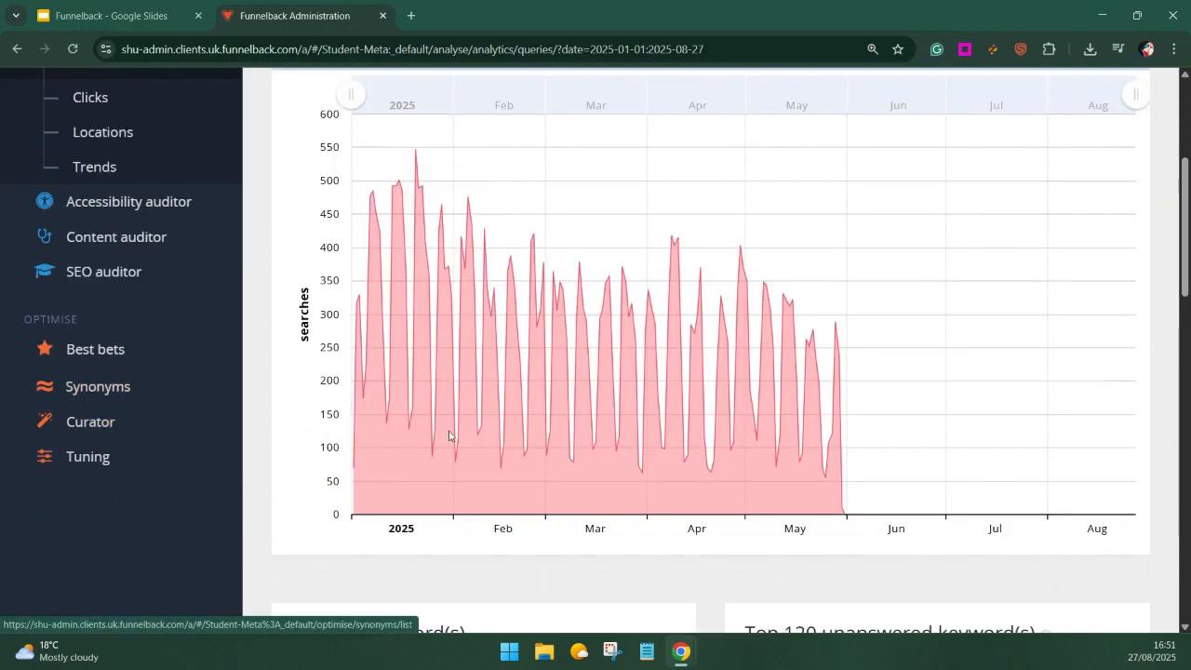
{"action": "scroll", "coordinate": [452, 434], "scroll_direction": "down", "scroll_amount": 4}
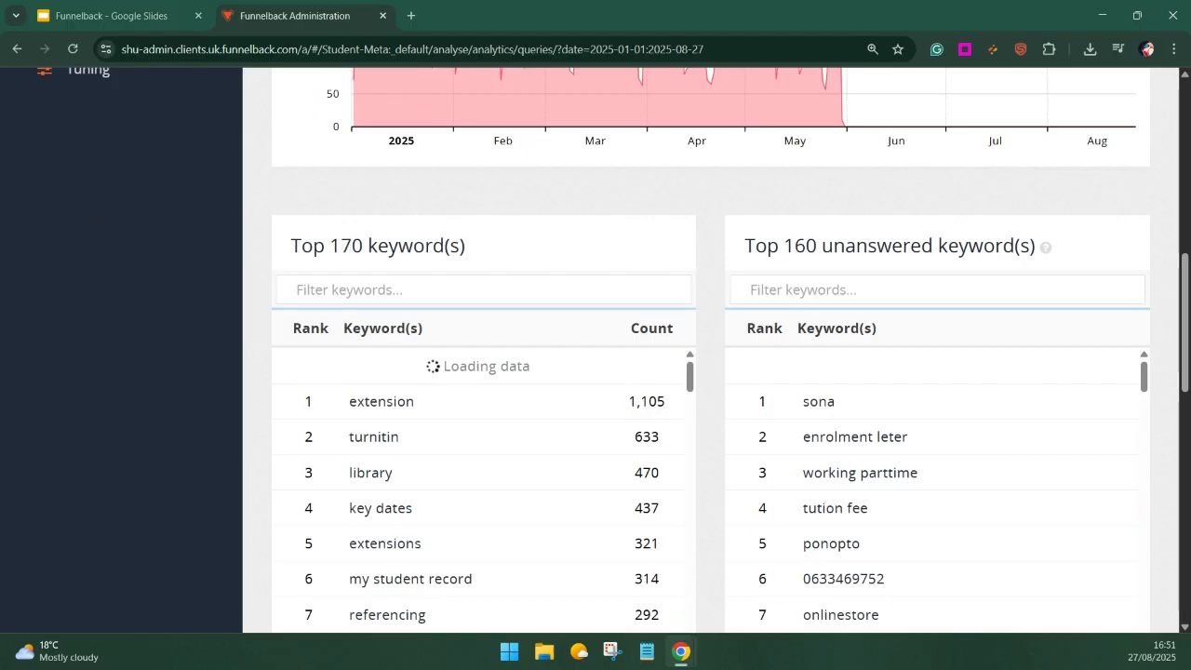